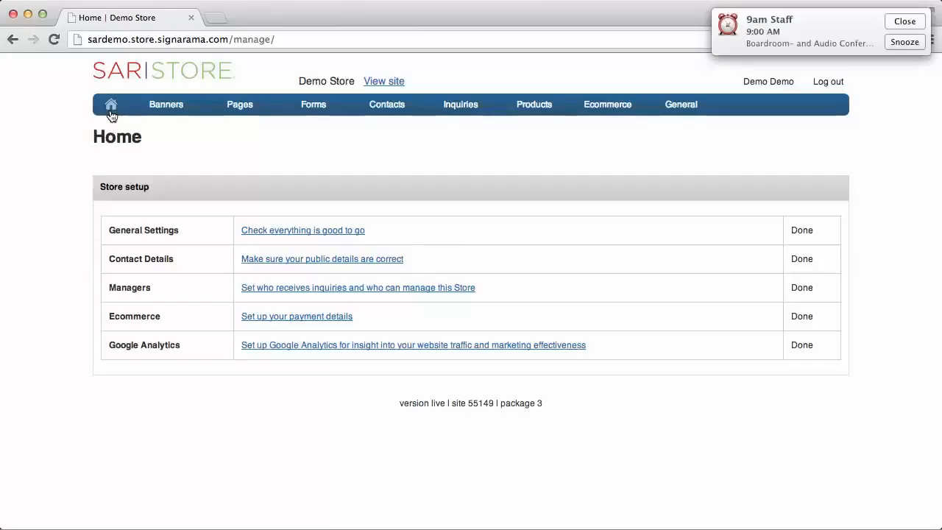
Preview the public demo storefront and return to the management console
left_click(384, 82)
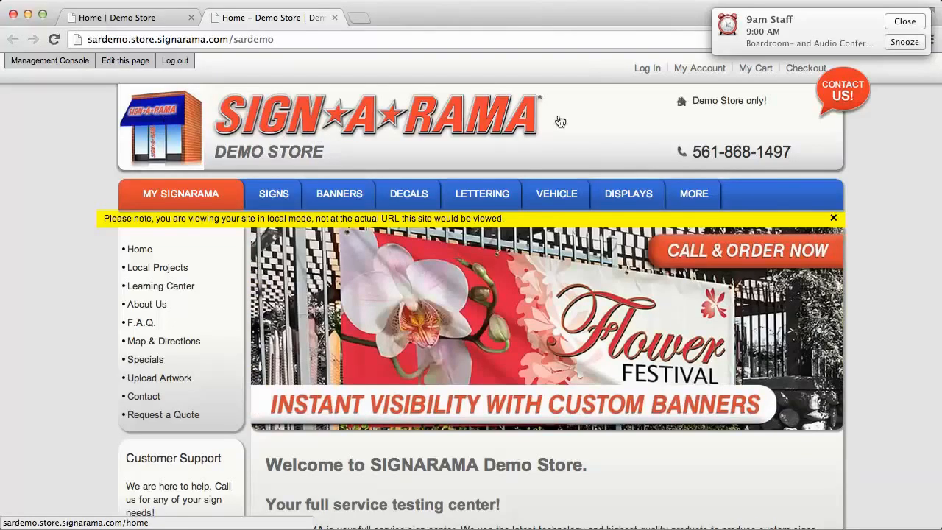
scroll(559, 121, "down", 5)
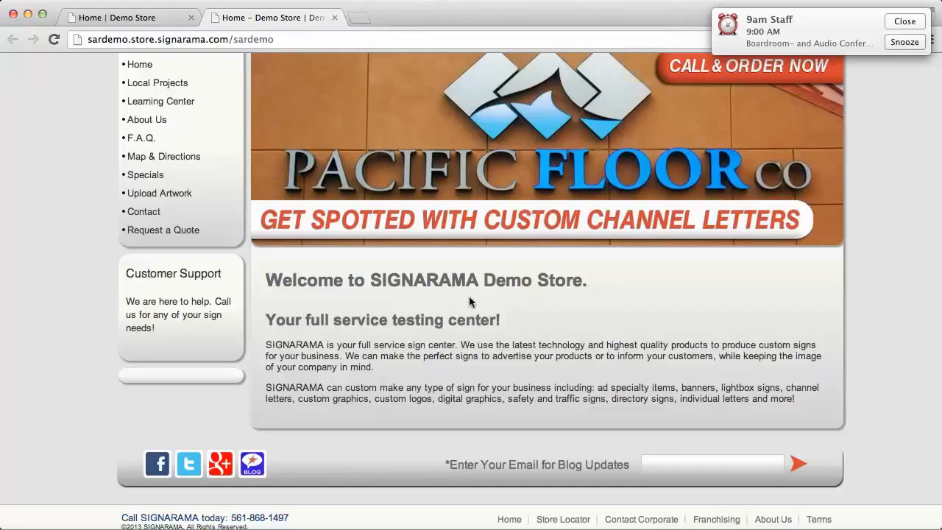
scroll(469, 296, "up", 3)
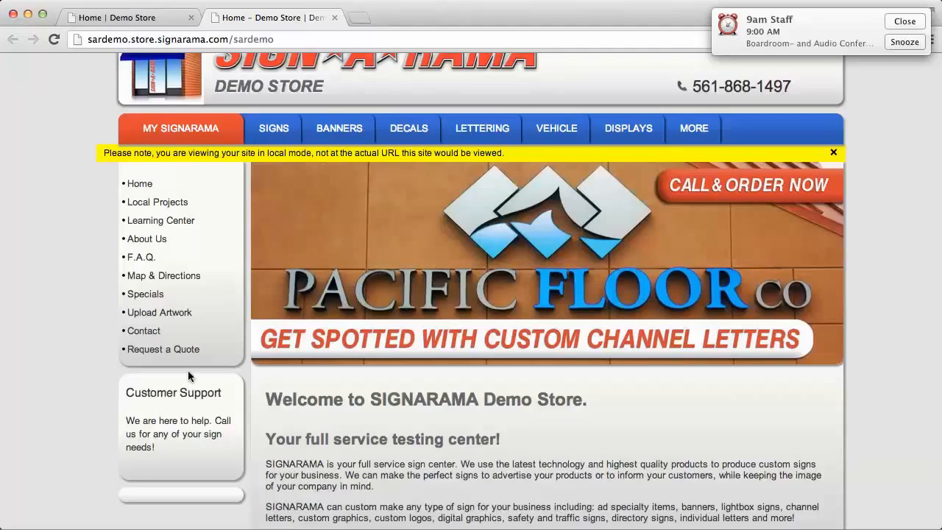
scroll(189, 371, "up", 2)
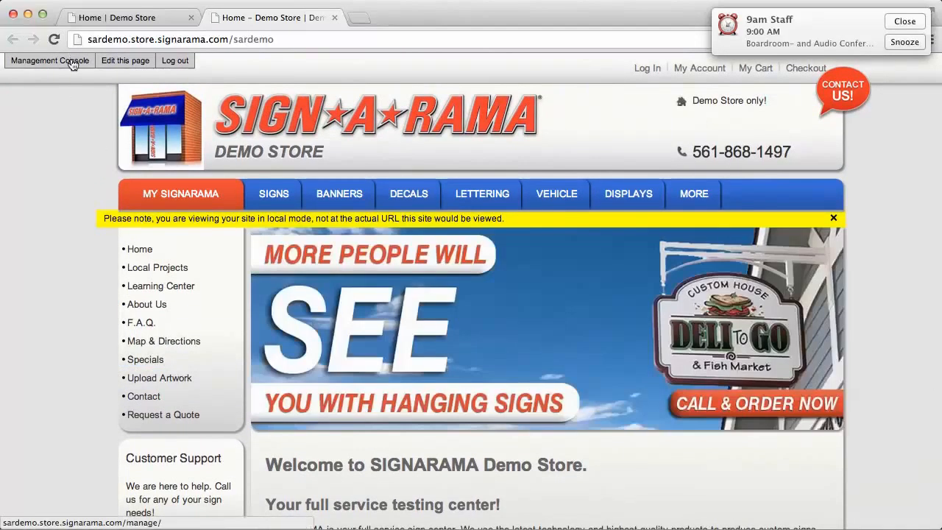
left_click(73, 65)
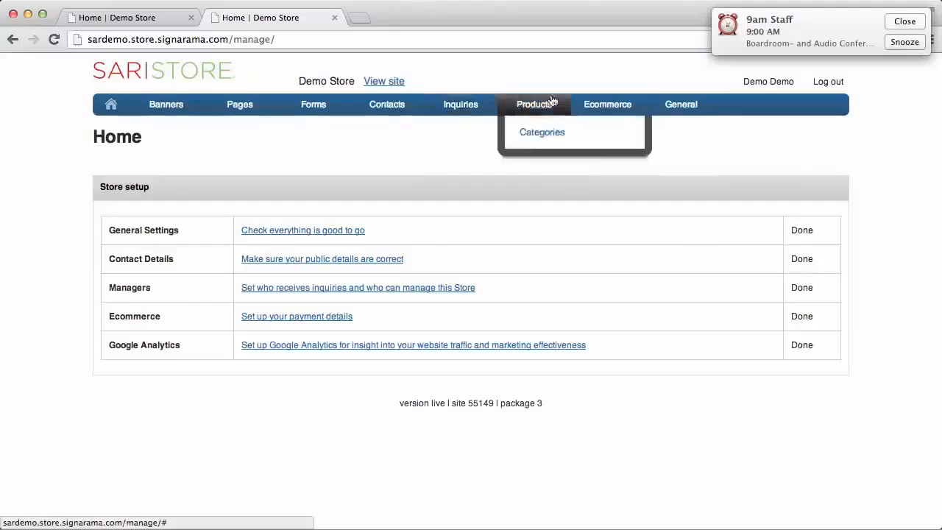
Open the SIGNARAMA - Wood Signs module for editing from the general settings module list
mouse_move(685, 110)
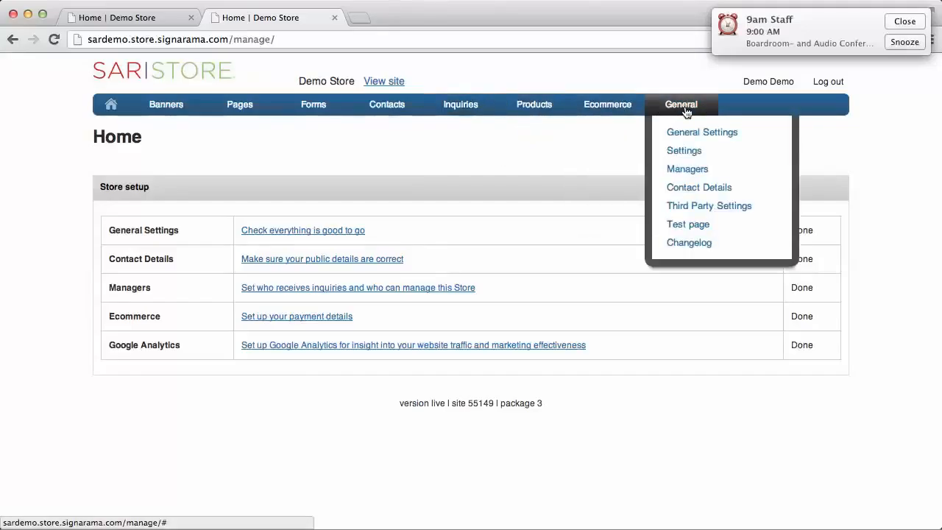
left_click(692, 154)
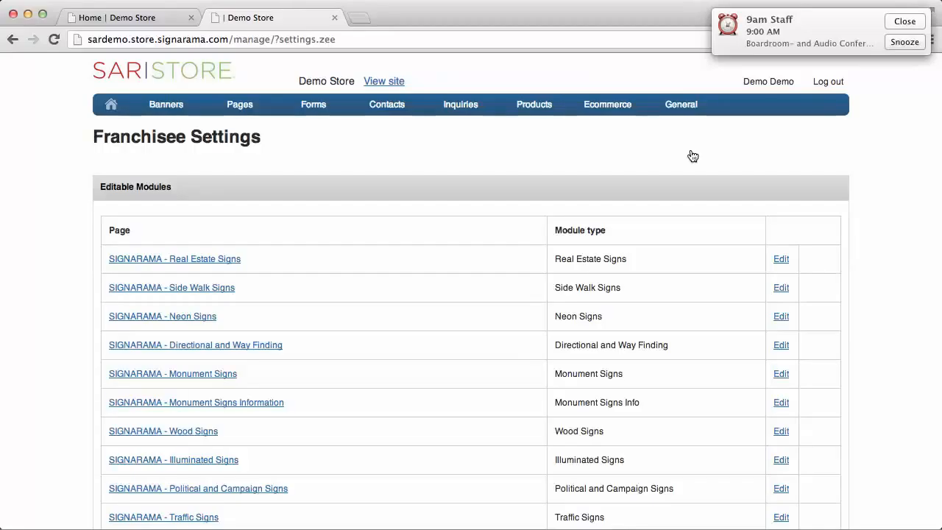
scroll(691, 156, "down", 3)
scroll(691, 156, "down", 3)
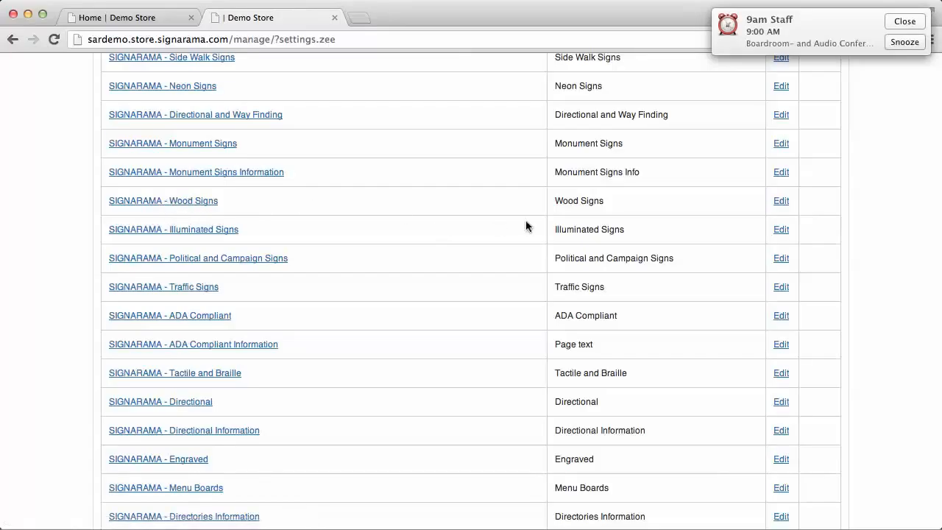
left_click(779, 202)
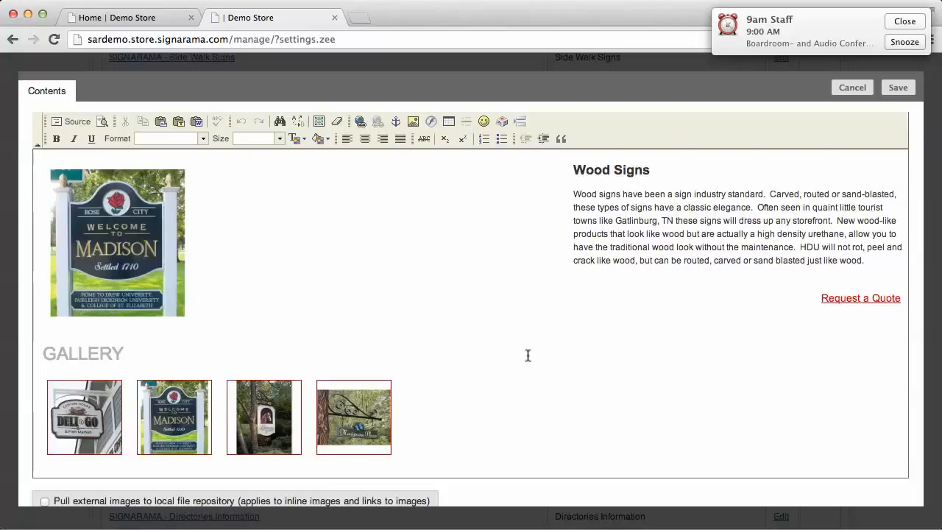
Add a line reading 'Happy 4th of July' below the Wood Signs description
left_click(599, 284)
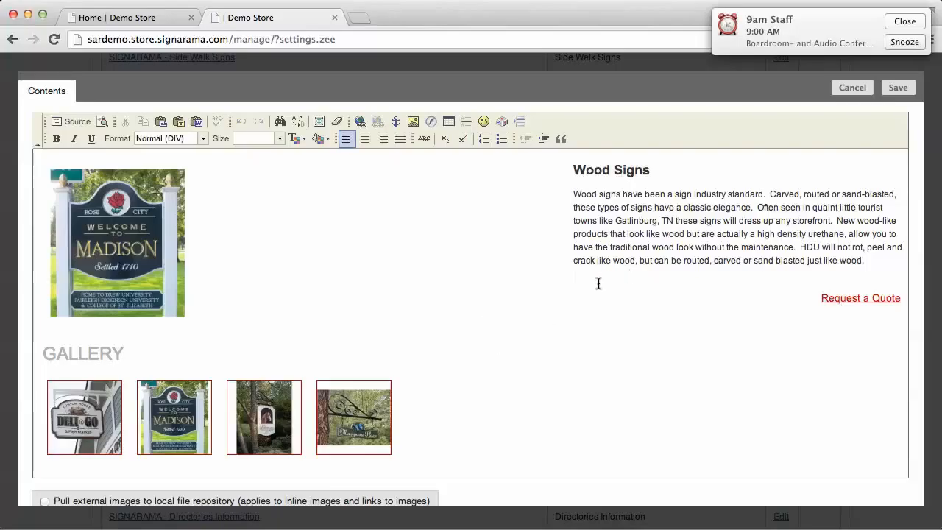
type("ha")
key("BackSpace")
type("Happ")
Make the 'Happy 4th of July' line bold, italic and underlined
left_click_drag(655, 275, 574, 275)
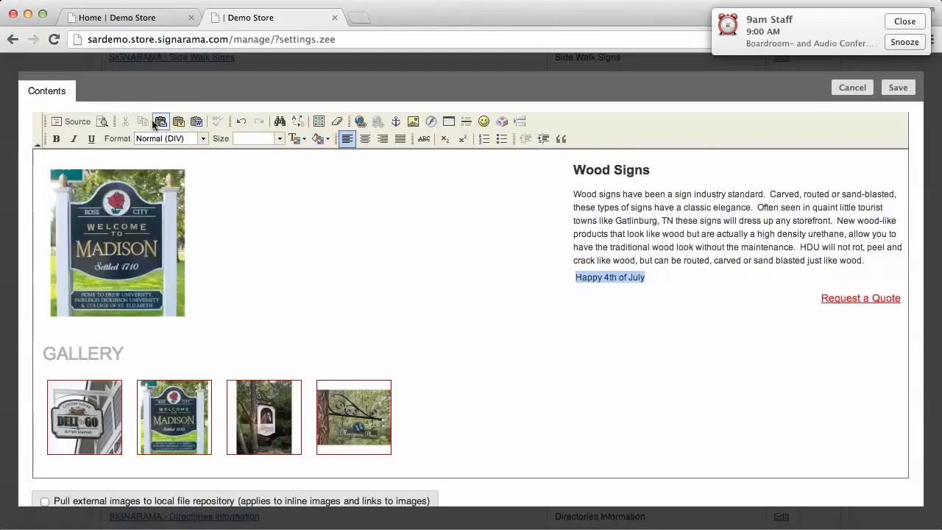
left_click(56, 140)
left_click(73, 141)
left_click(93, 141)
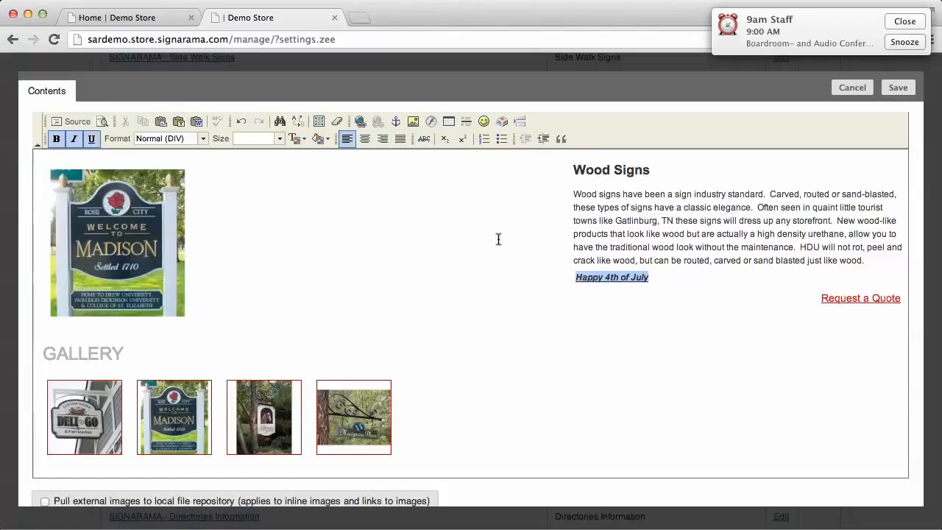
Enable pulling external images to the local file repository
left_click(542, 267)
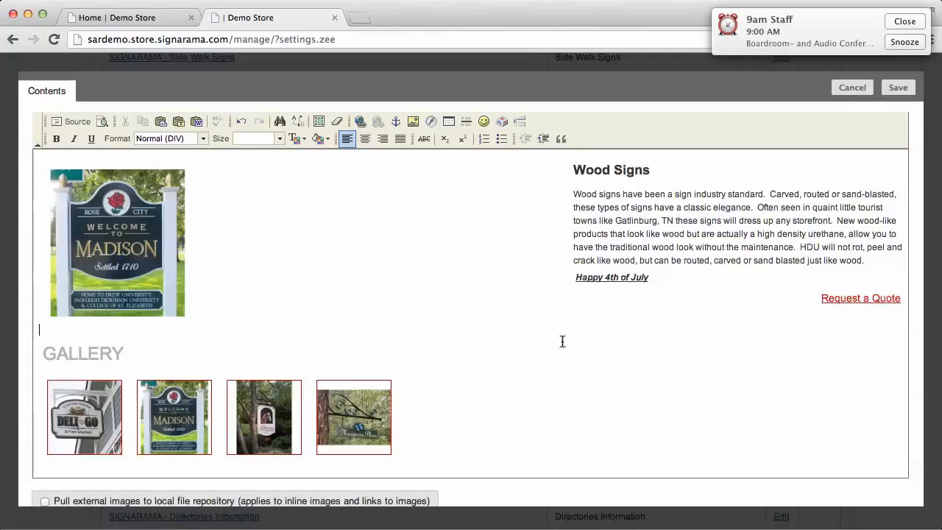
scroll(562, 342, "down", 2)
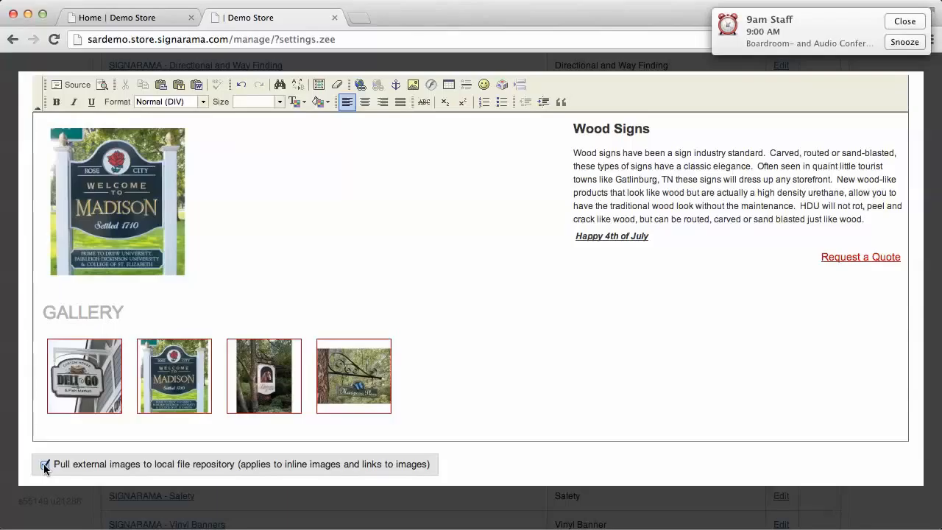
scroll(685, 324, "up", 2)
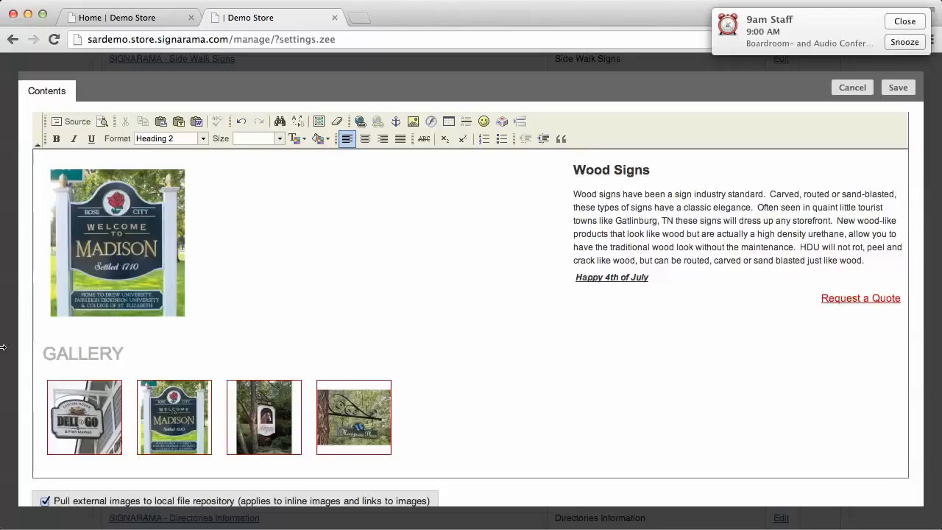
Insert banner 1(1).jpg from the Banner Images folder at 200 px width above the gallery, and delete it again
left_click(414, 123)
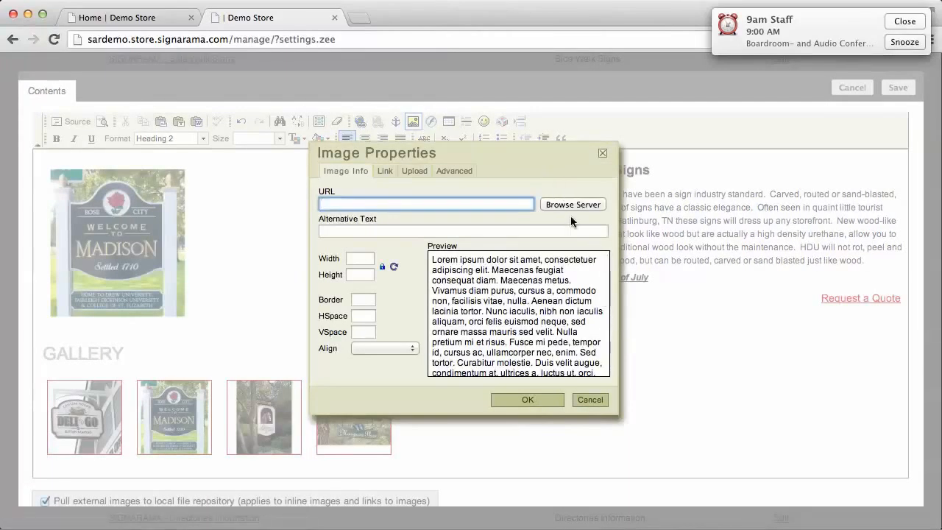
left_click(569, 204)
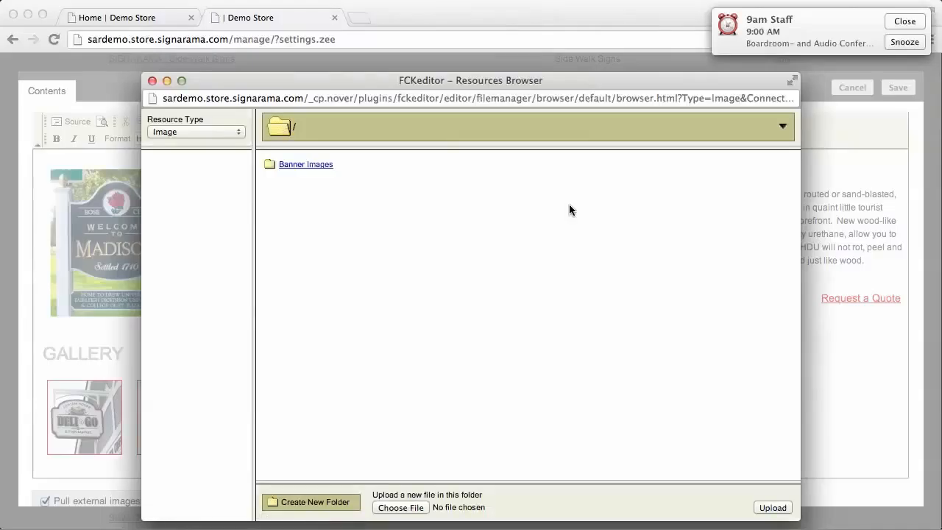
left_click(301, 167)
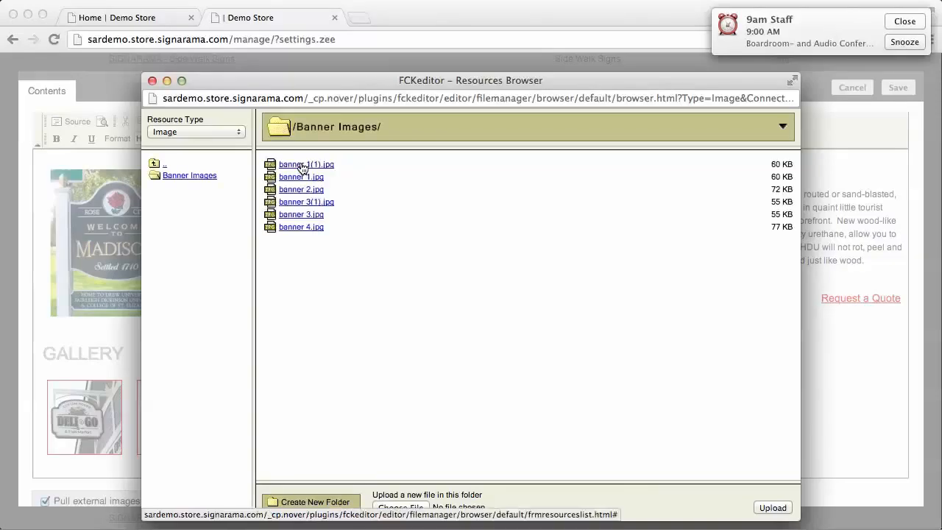
left_click(301, 167)
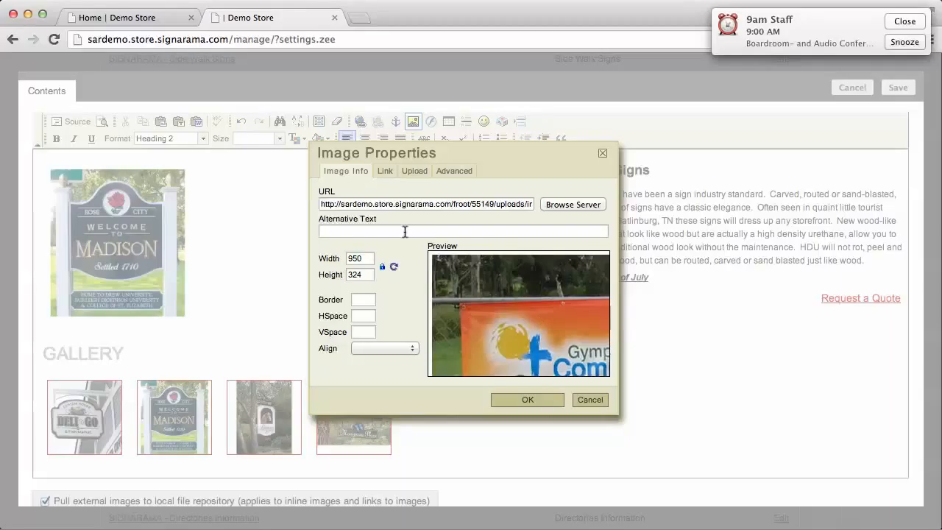
double_click(358, 258)
left_click_drag(358, 259, 349, 258)
type("200")
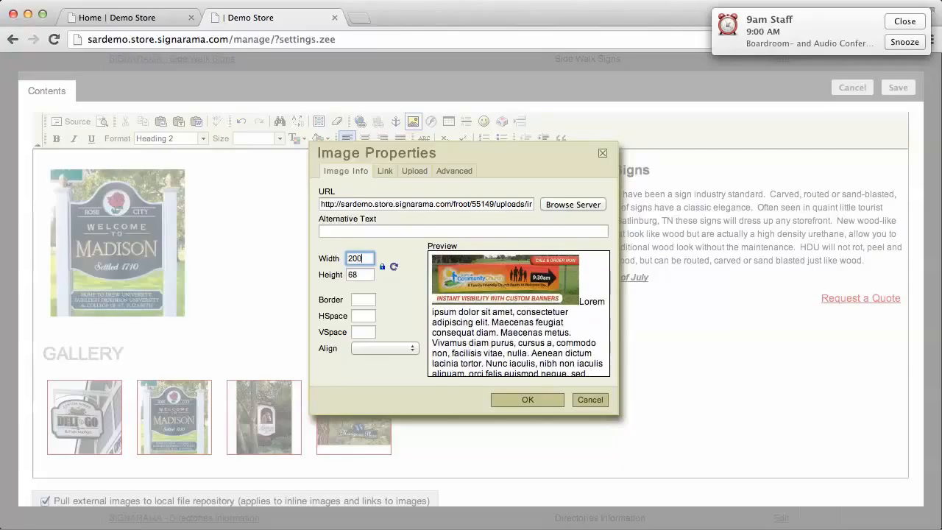
left_click(527, 400)
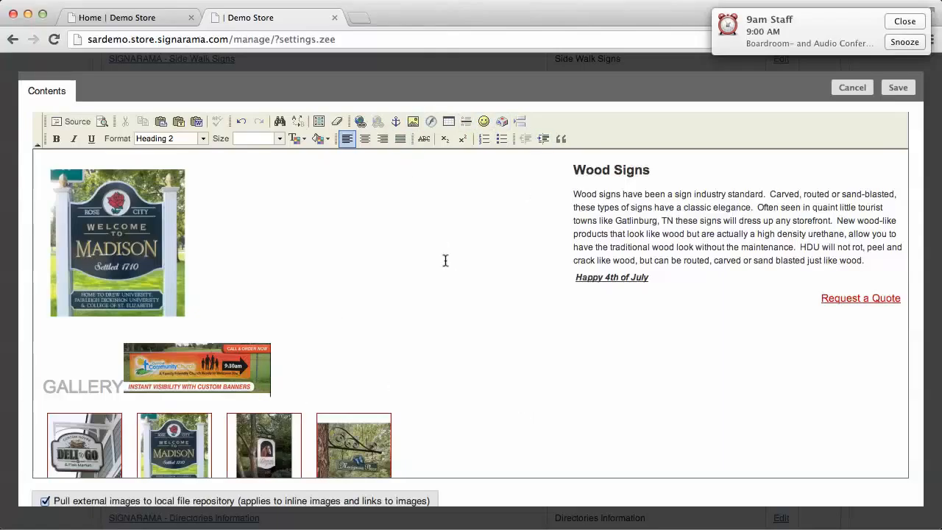
key("shift+Left")
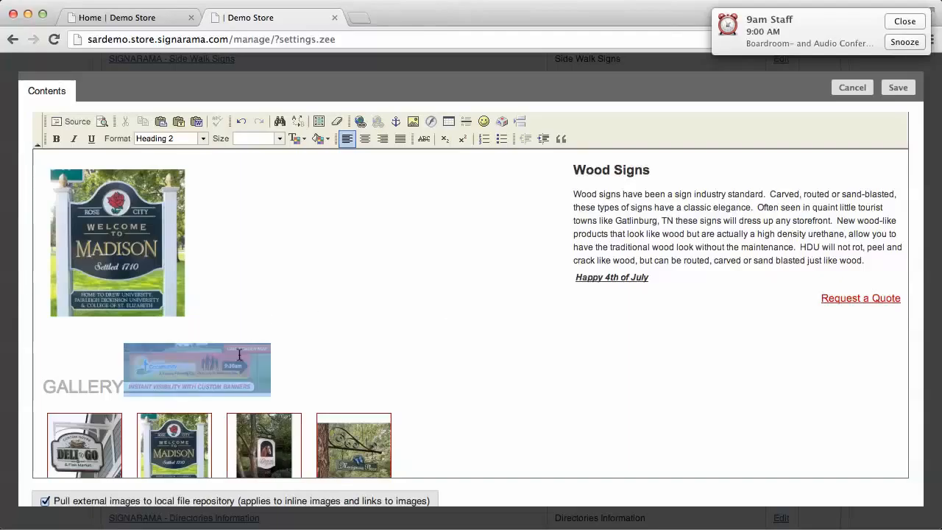
key("BackSpace")
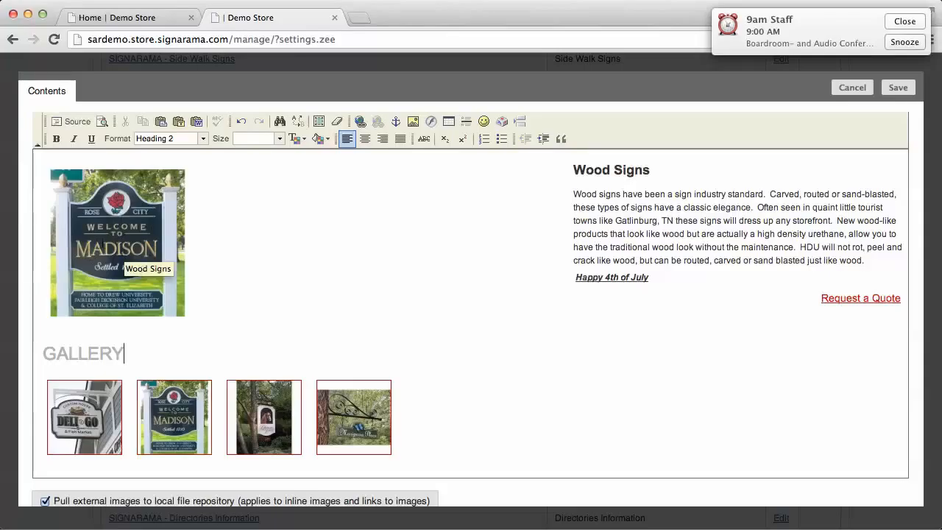
Save the Wood Signs module content
left_click(123, 231)
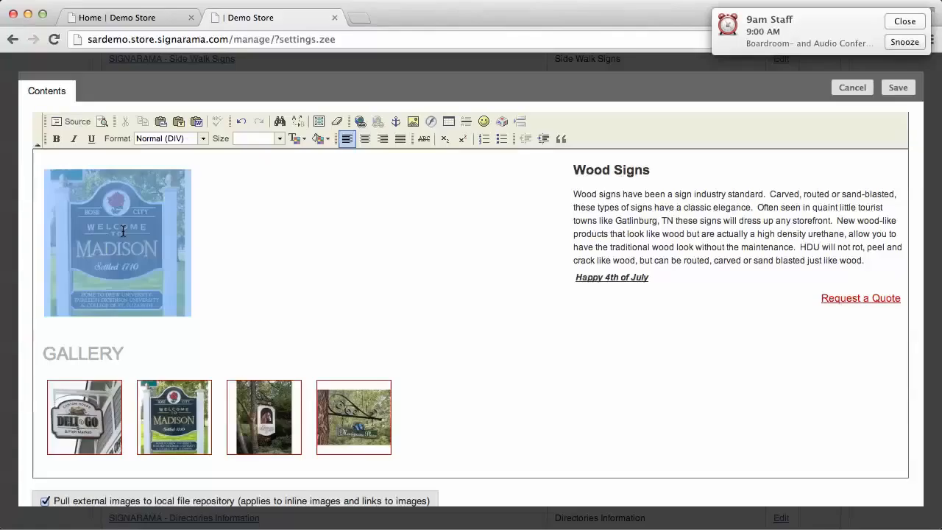
left_click(468, 296)
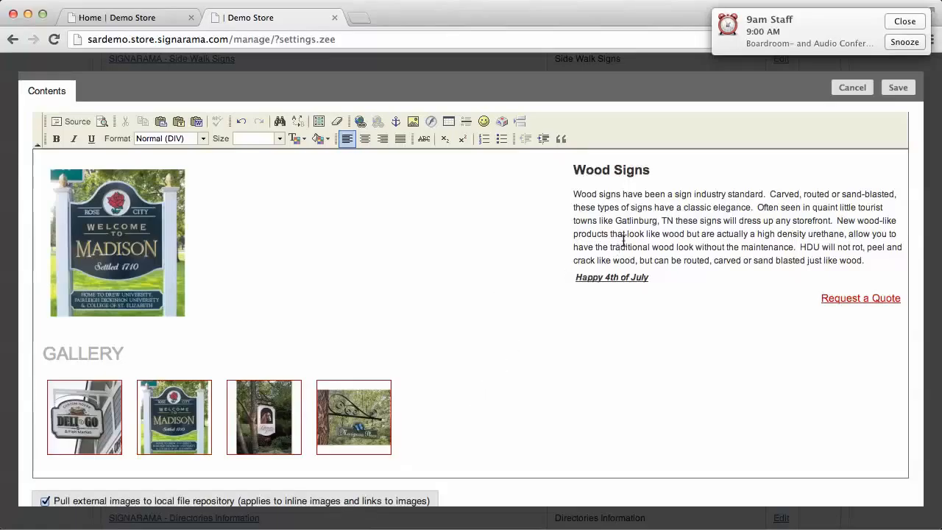
left_click(898, 87)
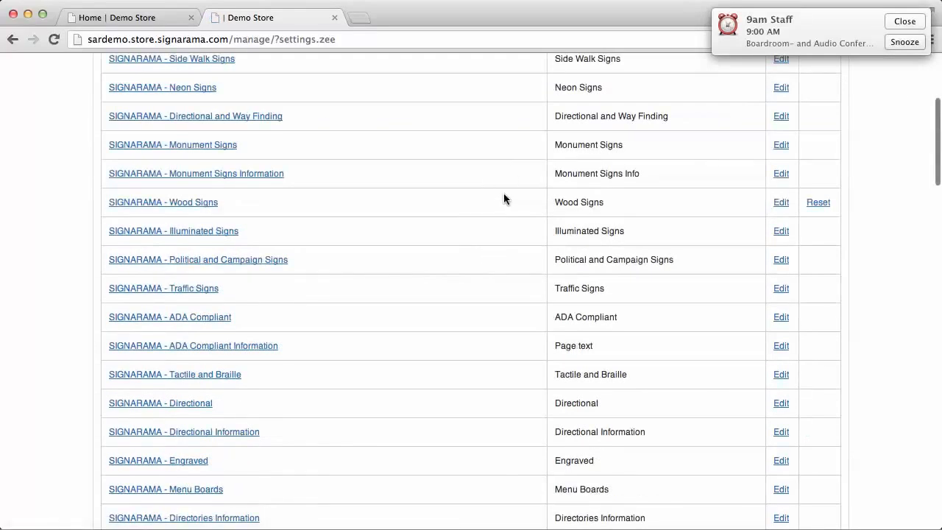
Open the Left Nav Z Menu module and insert the SAR Banner Promotion Page as a page bookmark
scroll(504, 197, "down", 3)
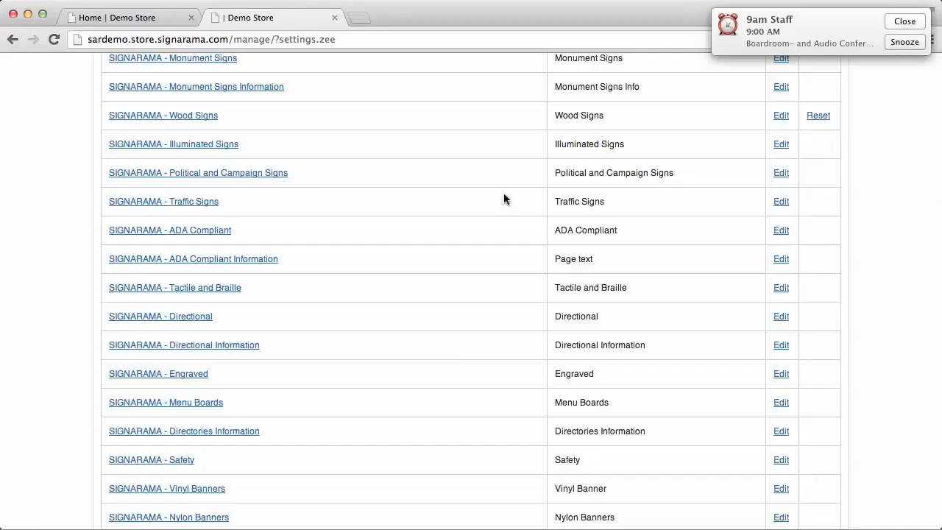
scroll(505, 199, "down", 14)
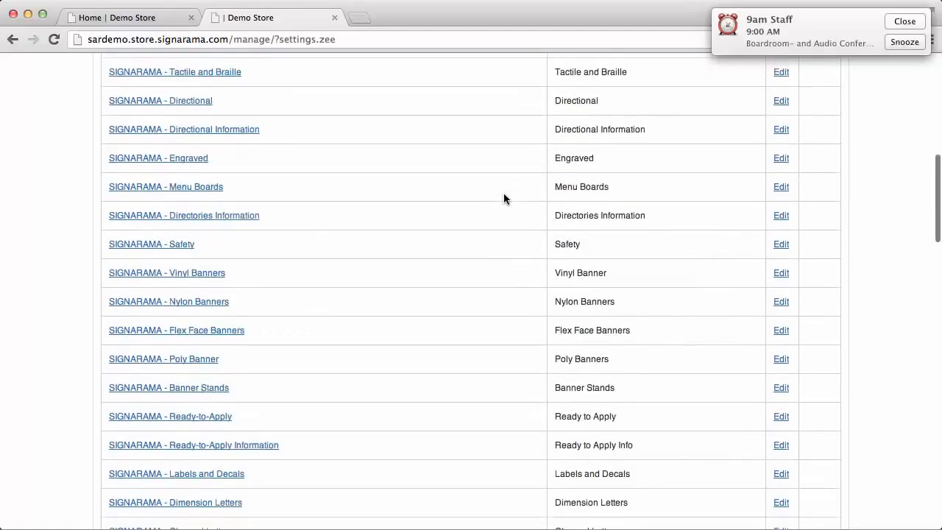
scroll(503, 197, "down", 9)
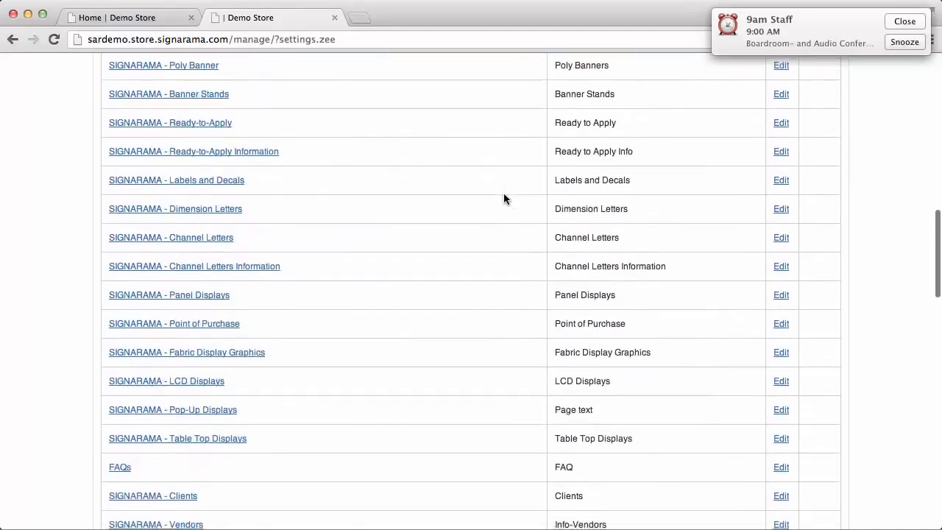
scroll(504, 198, "down", 4)
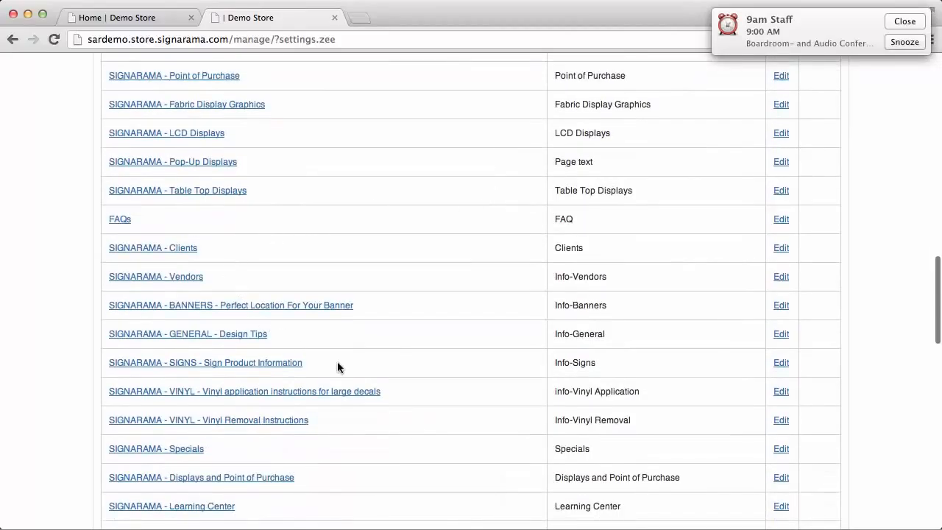
scroll(338, 367, "down", 4)
scroll(338, 366, "down", 9)
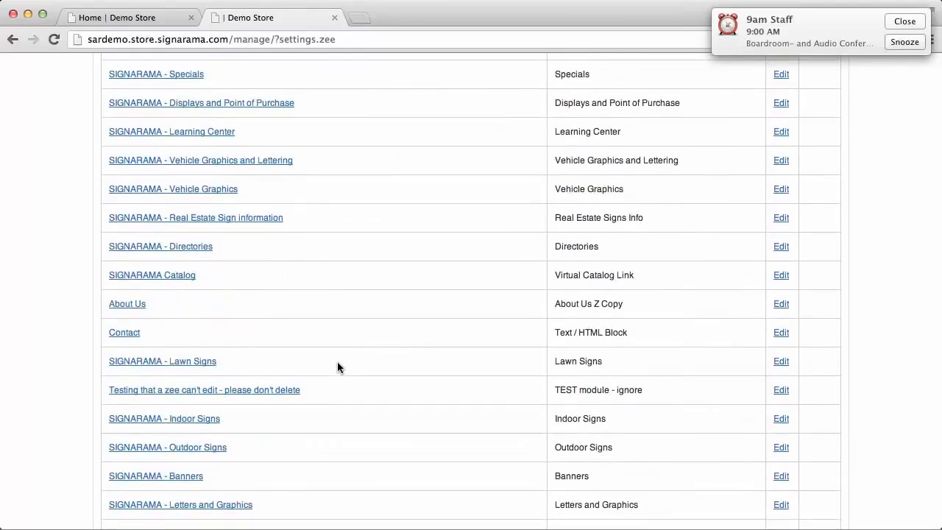
scroll(337, 367, "down", 6)
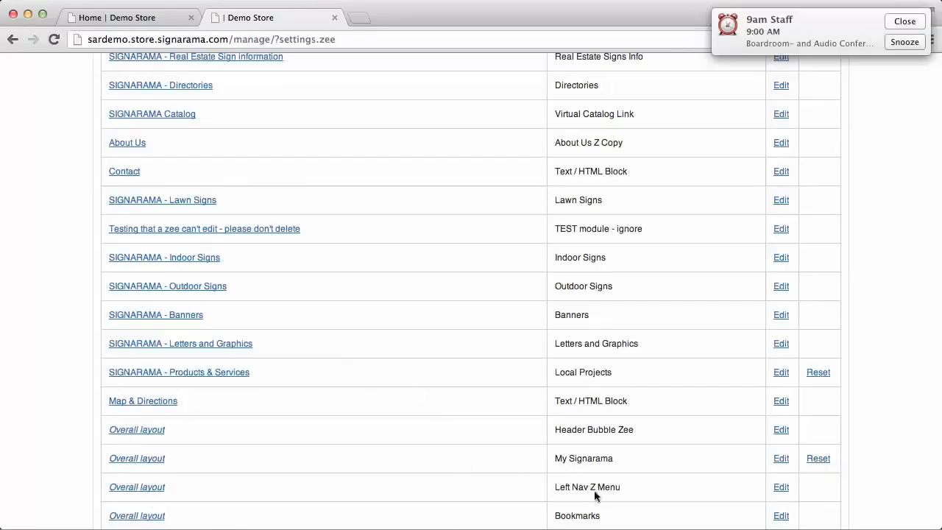
left_click(781, 488)
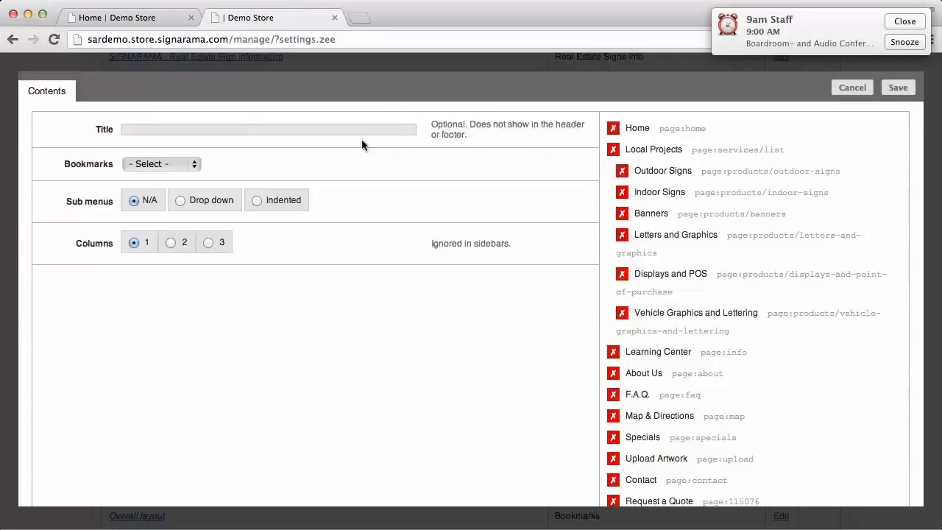
left_click(195, 165)
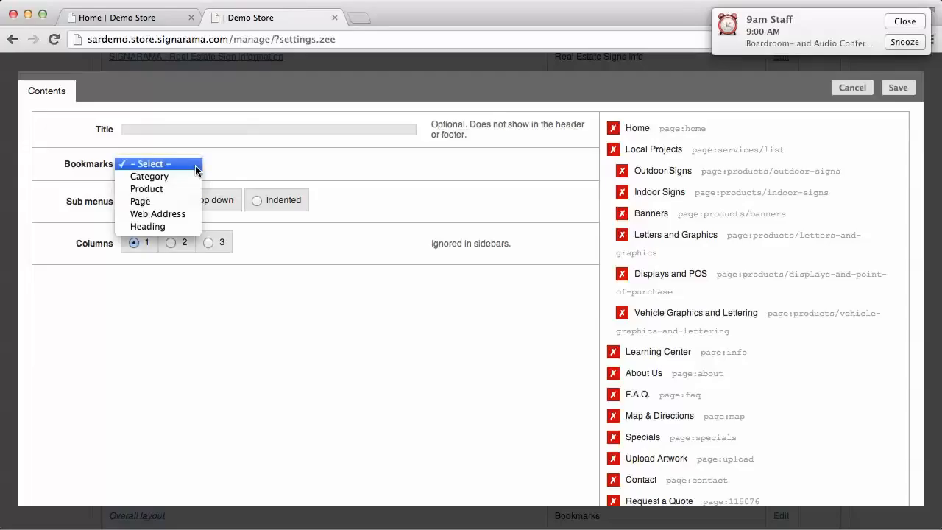
left_click(155, 204)
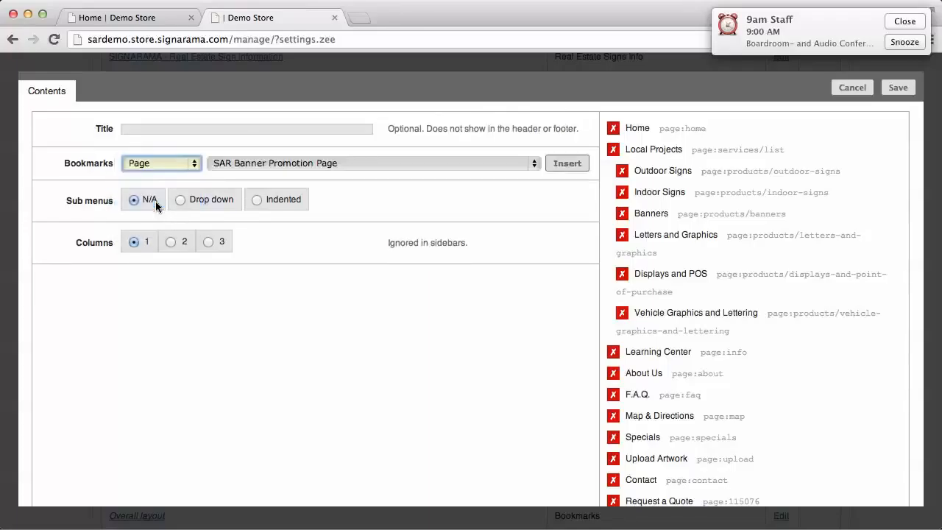
left_click(535, 167)
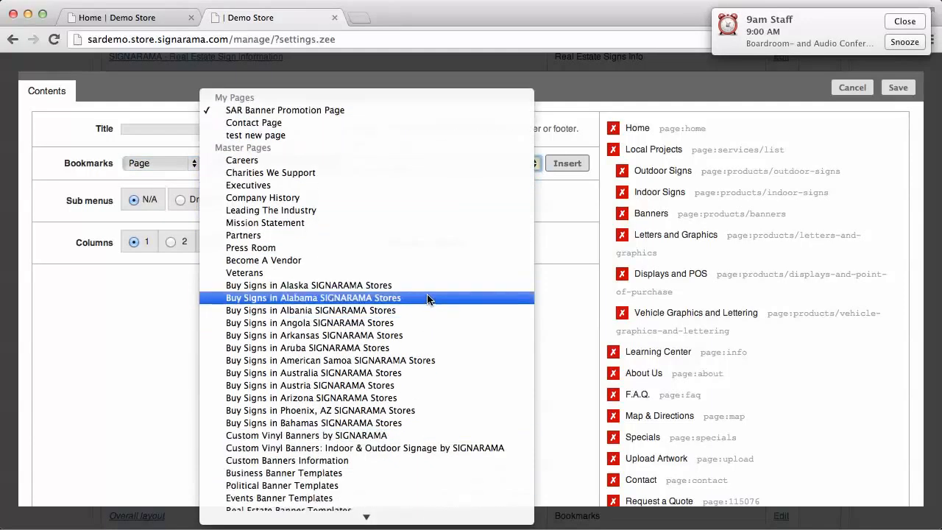
left_click(342, 110)
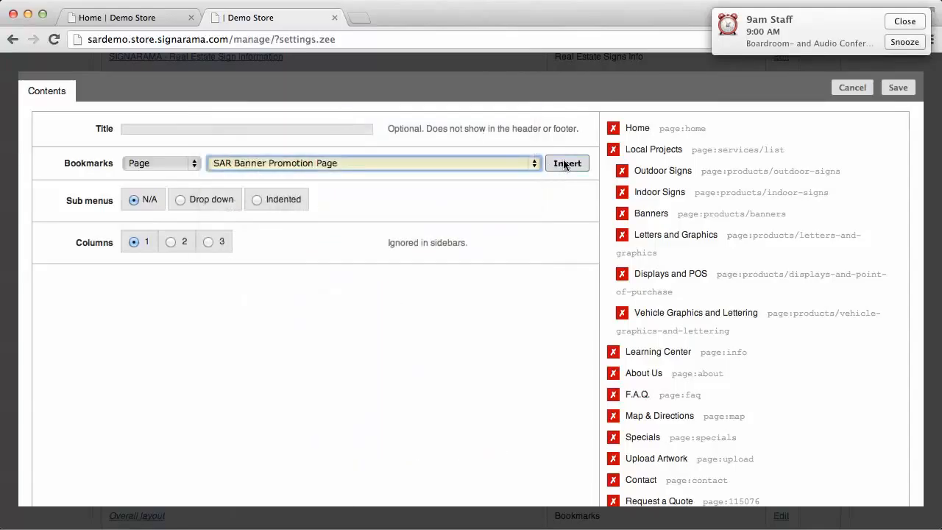
left_click(565, 167)
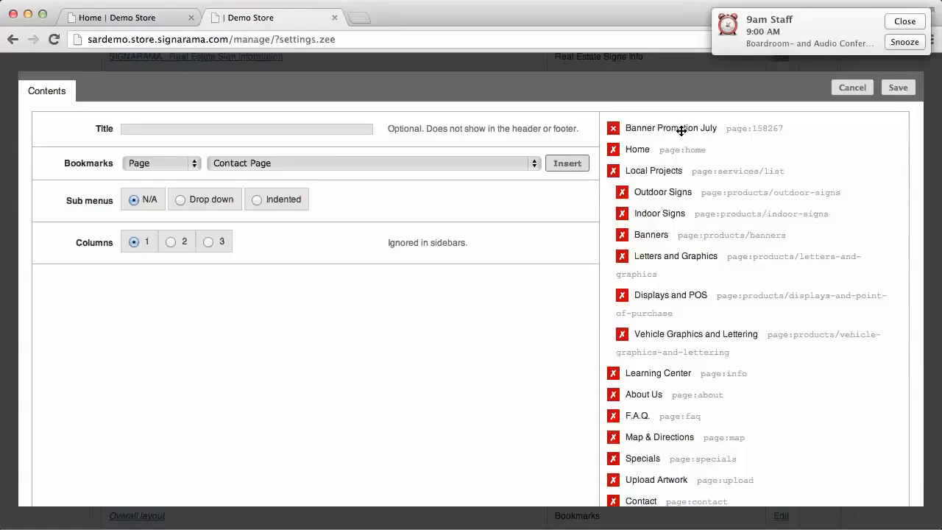
Move the Banner Promotion July link below Vehicle Graphics and Lettering and indent it as a sub-item
left_click_drag(682, 128, 679, 353)
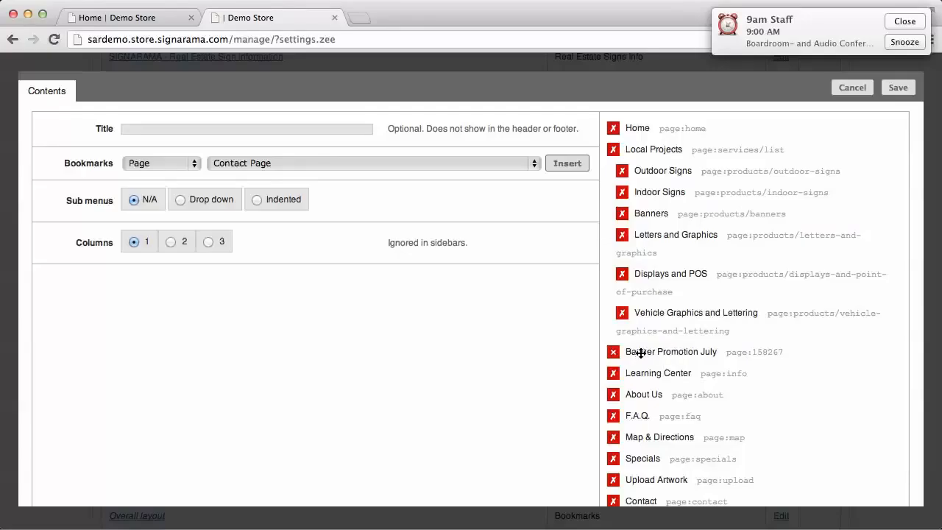
left_click_drag(644, 353, 668, 351)
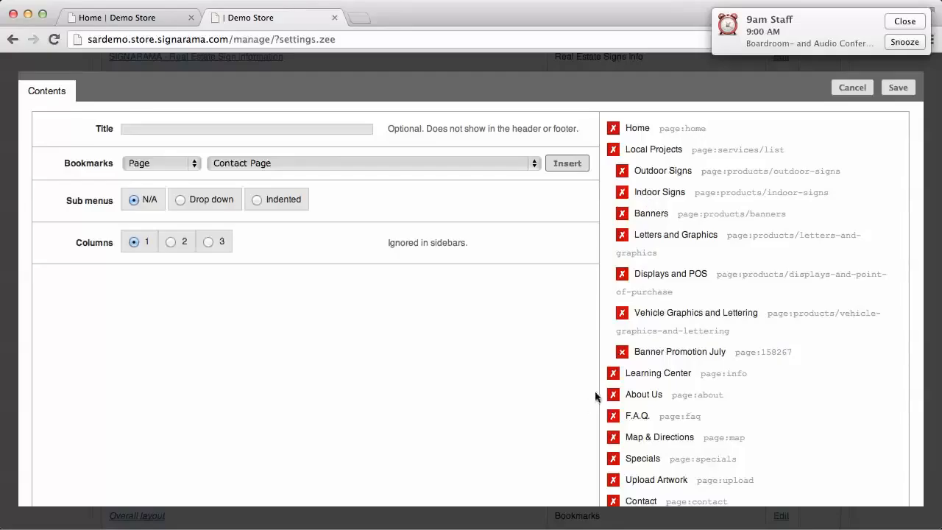
Remove the Banner Promotion July link from the menu and save the Left Nav Z Menu module
left_click(622, 354)
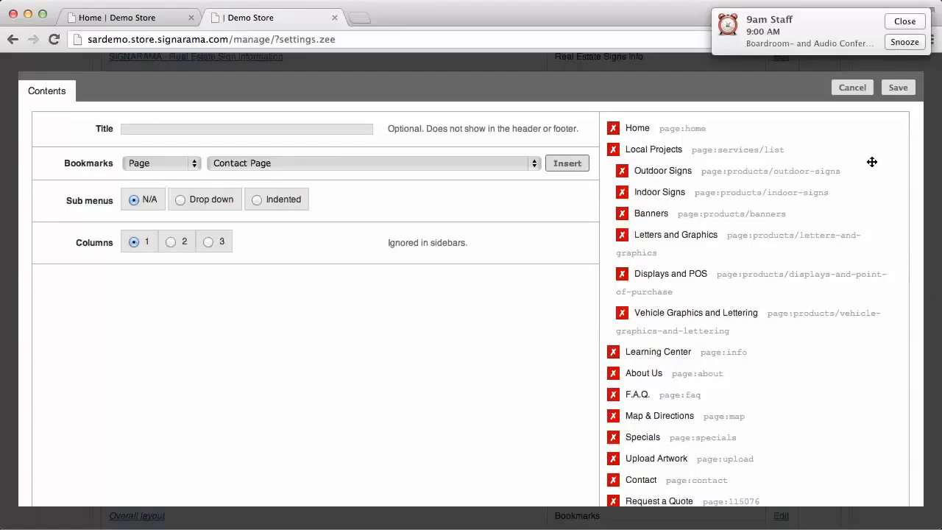
left_click(898, 88)
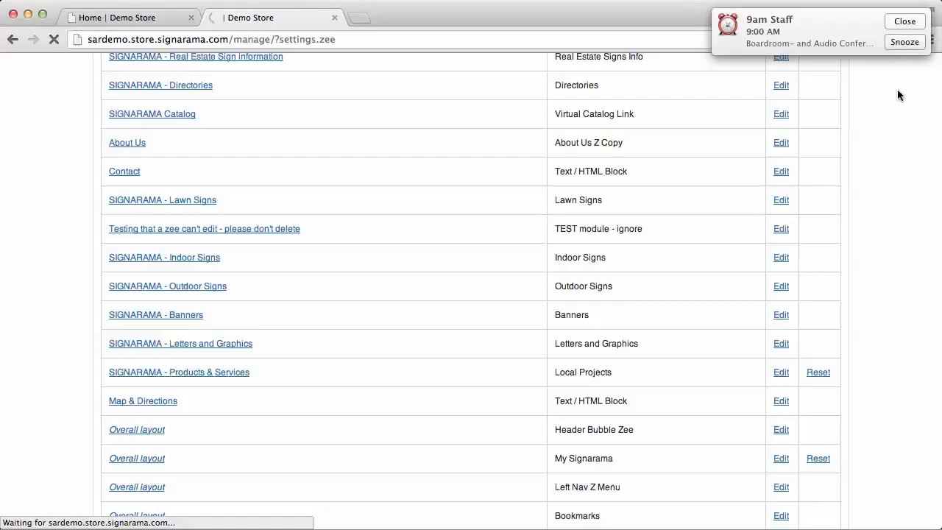
Upload bluebirdimages.jpg from the Desktop as the storefront image in Other Settings
scroll(898, 91, "down", 5)
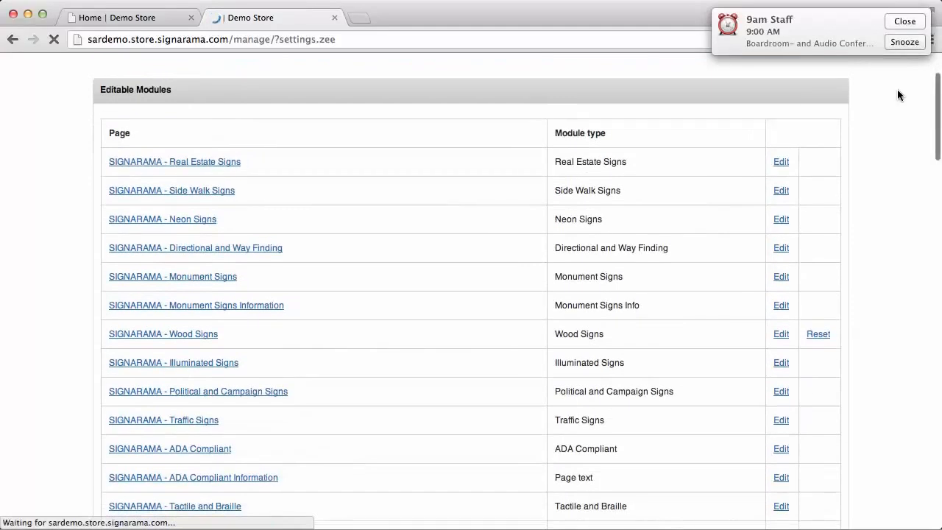
scroll(897, 95, "down", 4)
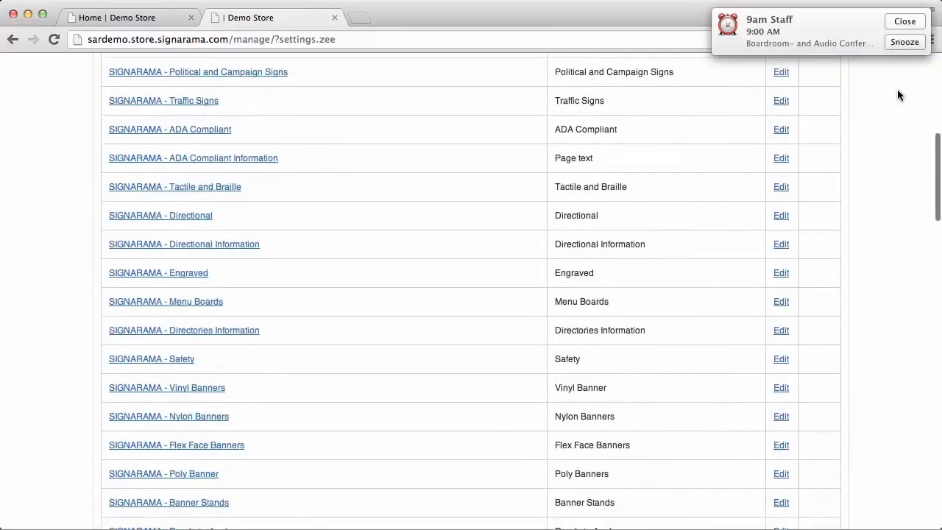
scroll(897, 95, "down", 3)
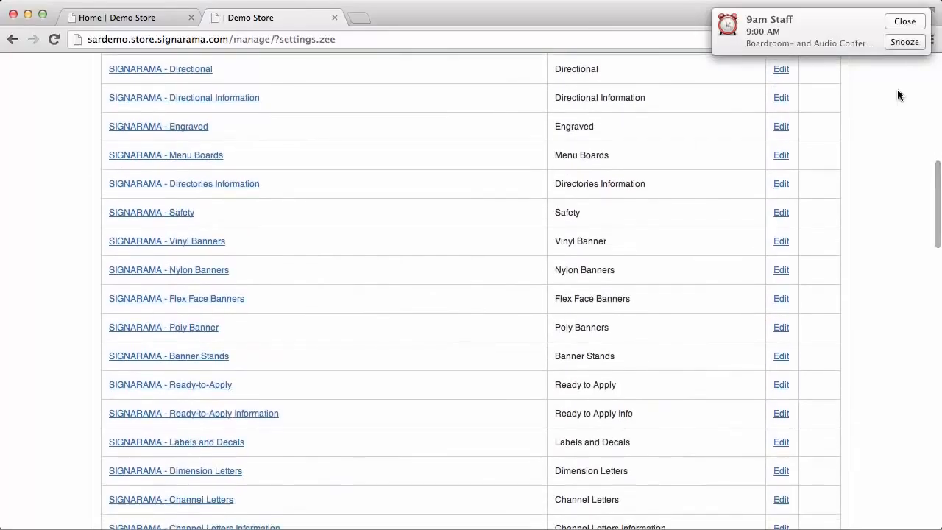
scroll(899, 155, "down", 4)
scroll(898, 155, "down", 3)
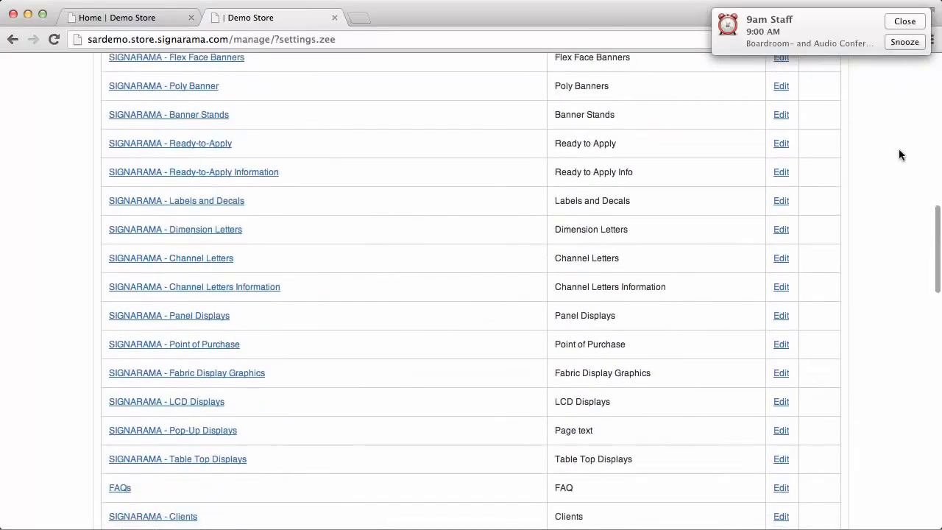
scroll(898, 155, "down", 5)
scroll(899, 155, "down", 10)
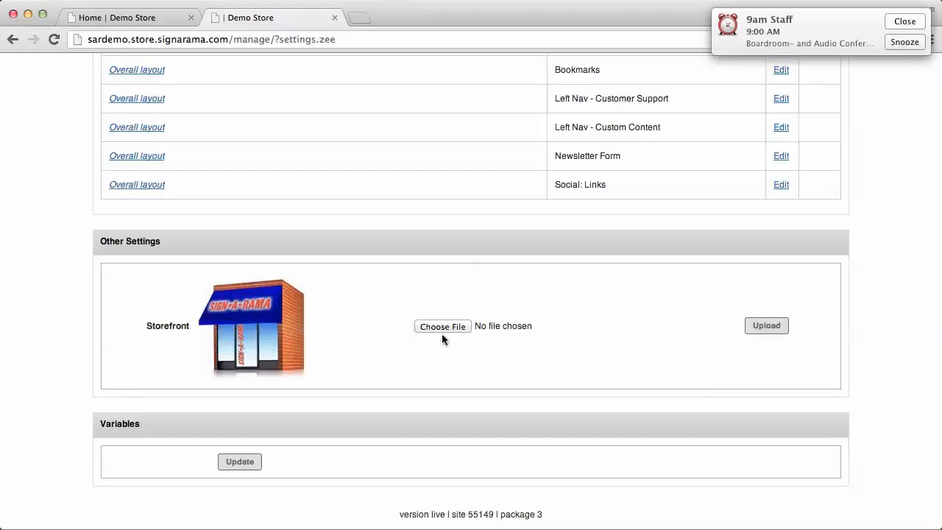
left_click(462, 328)
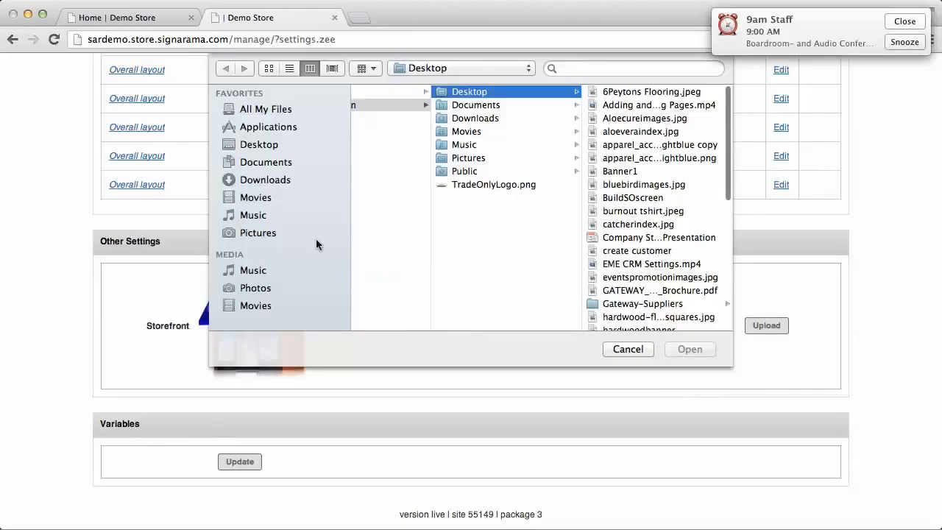
left_click(259, 144)
left_click(644, 184)
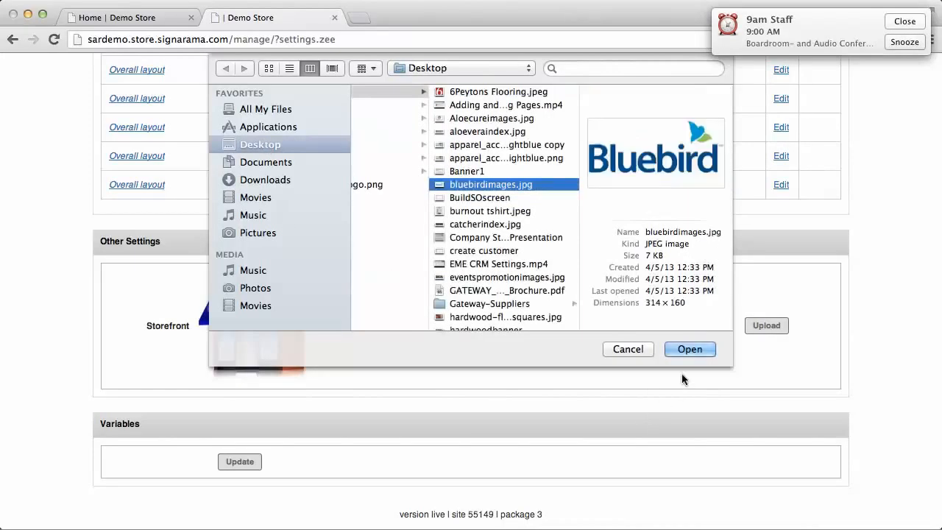
left_click(686, 350)
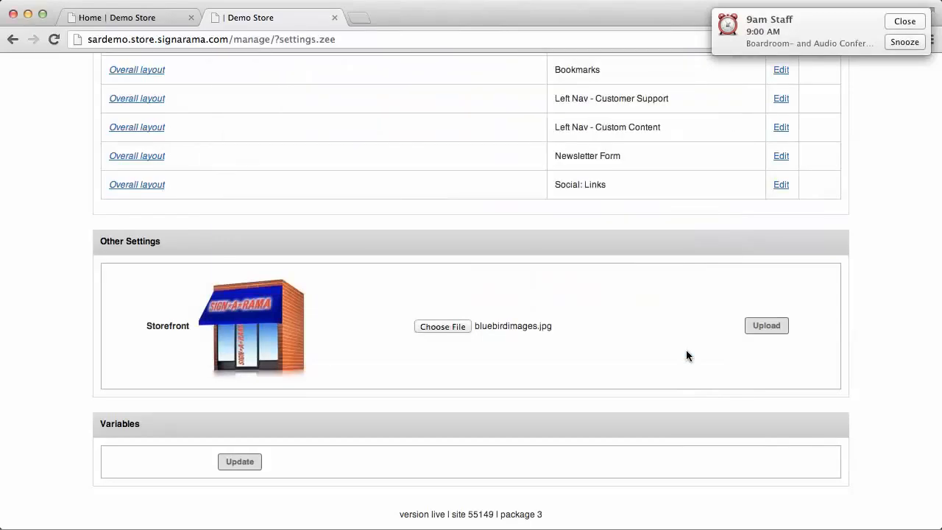
left_click(773, 328)
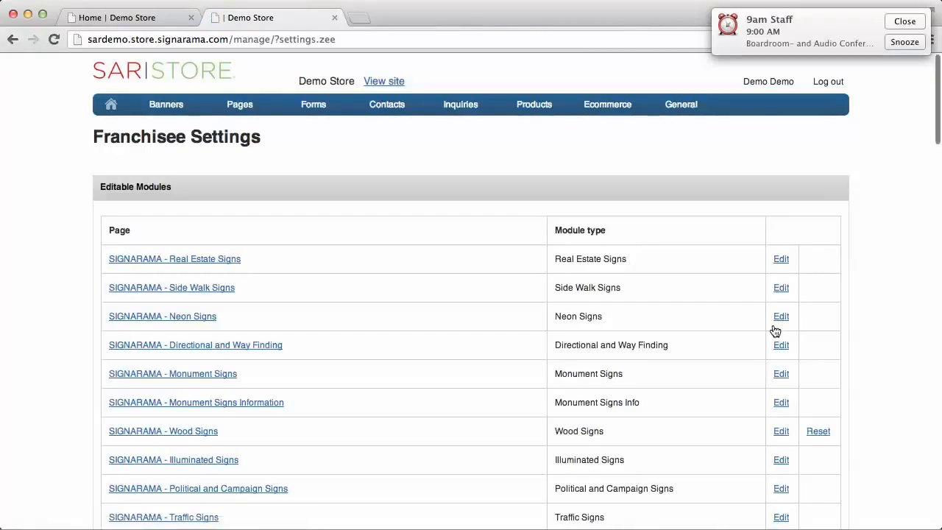
Check the updated storefront image, then open the live store site
scroll(775, 330, "down", 10)
scroll(776, 330, "down", 15)
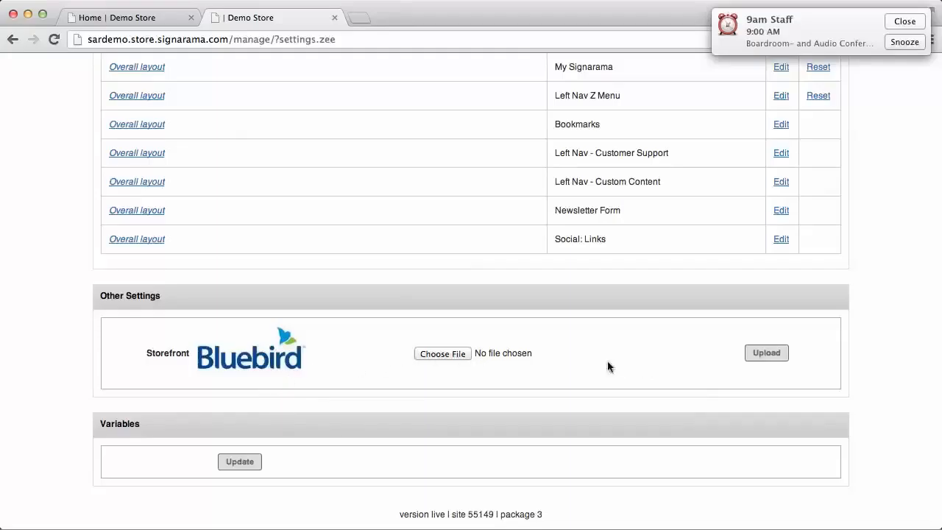
scroll(562, 381, "up", 15)
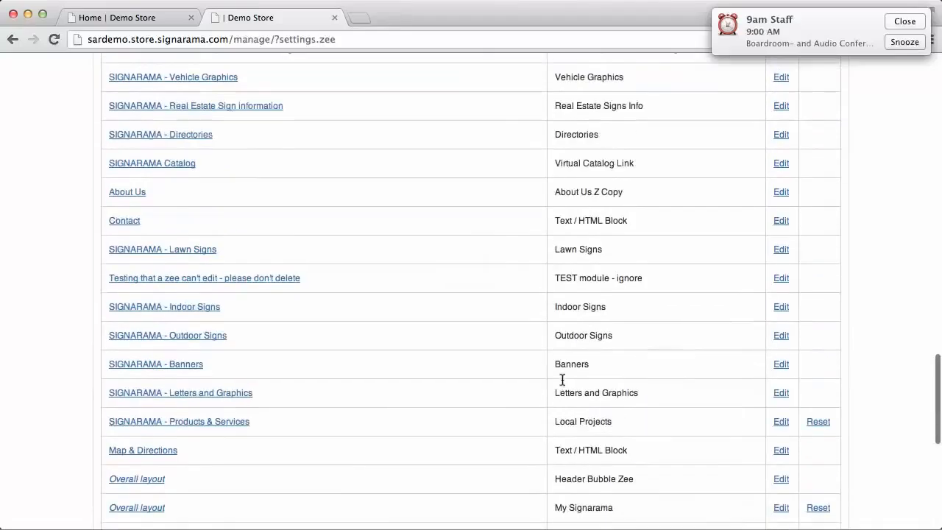
scroll(563, 381, "up", 10)
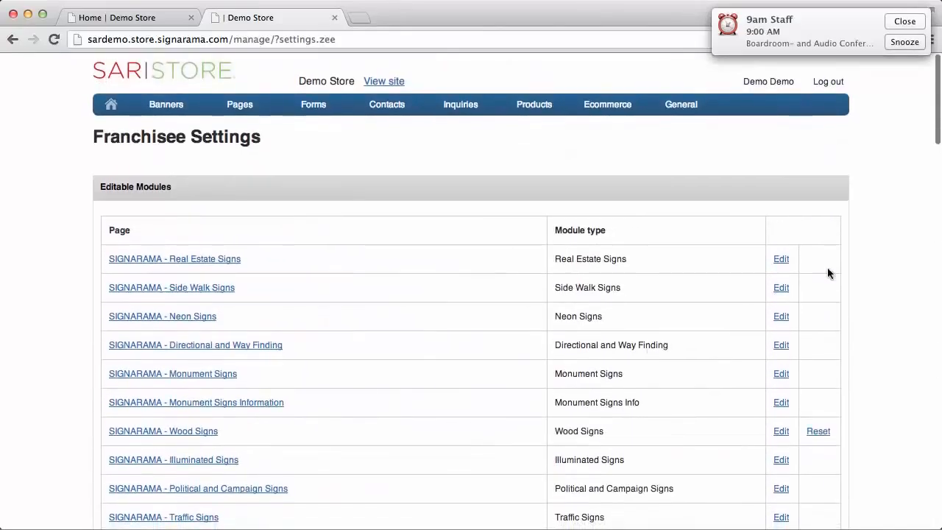
left_click(384, 82)
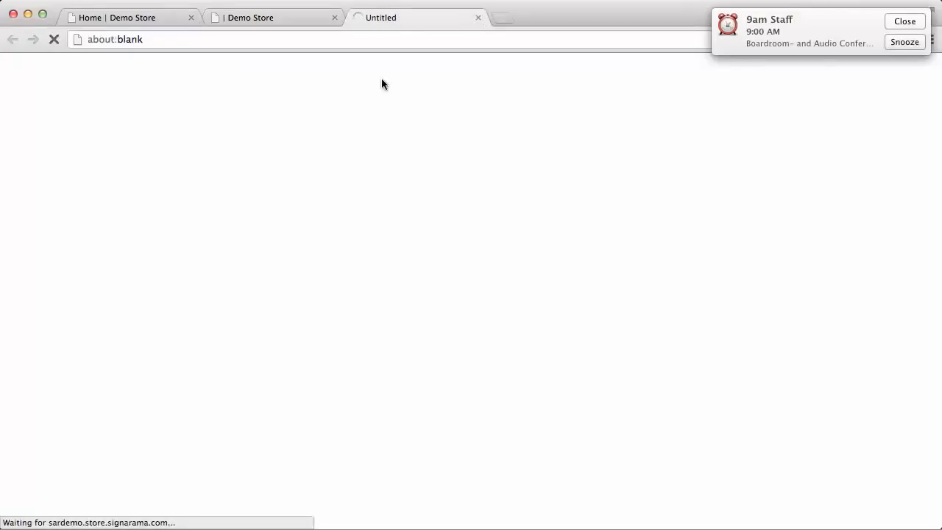